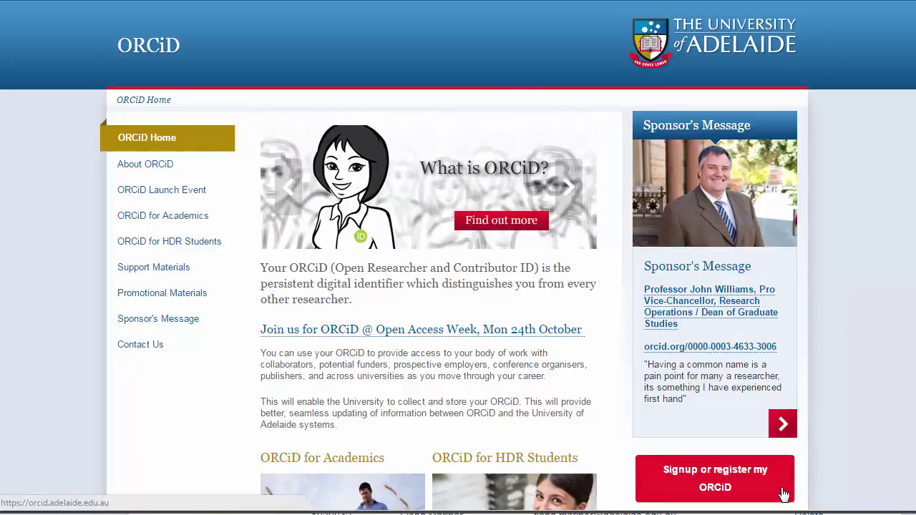
# Start the university's ORCiD signup and log in with the university username and password
pyautogui.click(784, 494)
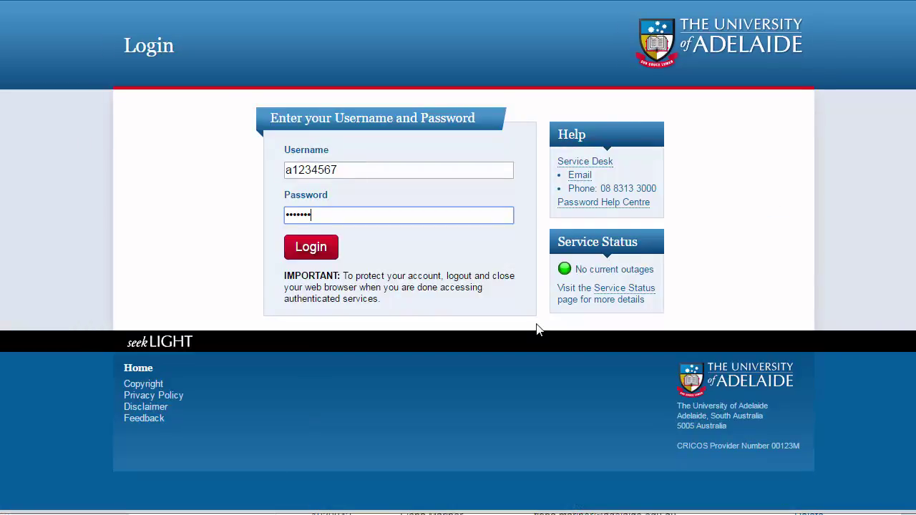
pyautogui.click(328, 246)
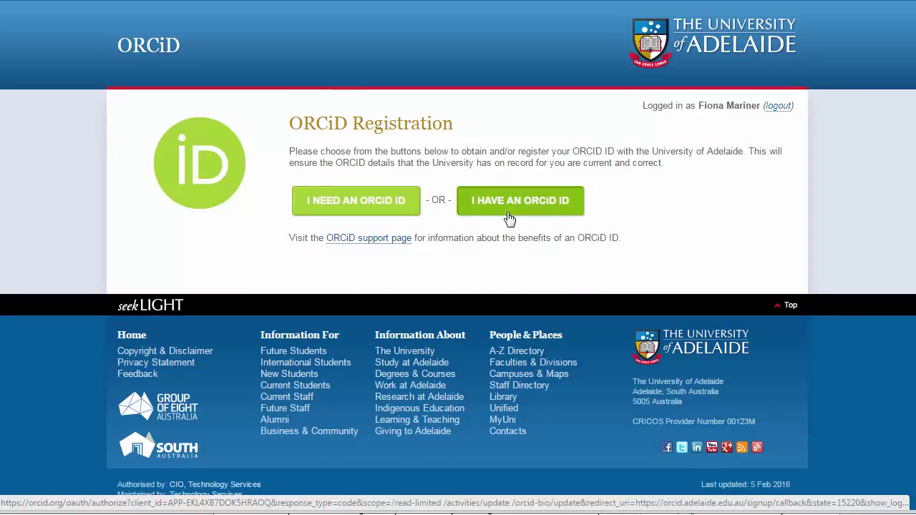
# Choose to obtain a new ORCiD ID and complete the registration form with name, email and ORCID password
pyautogui.click(369, 218)
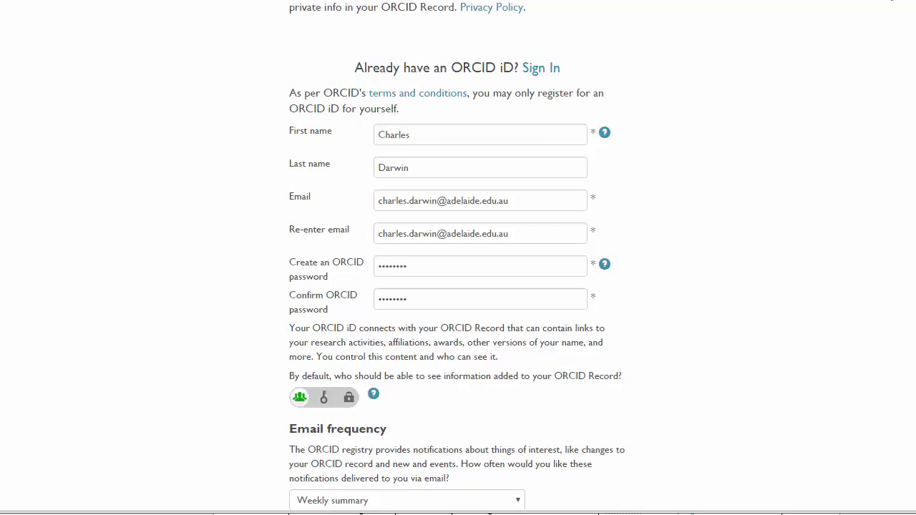
pyautogui.scroll(-5, 458, 257)
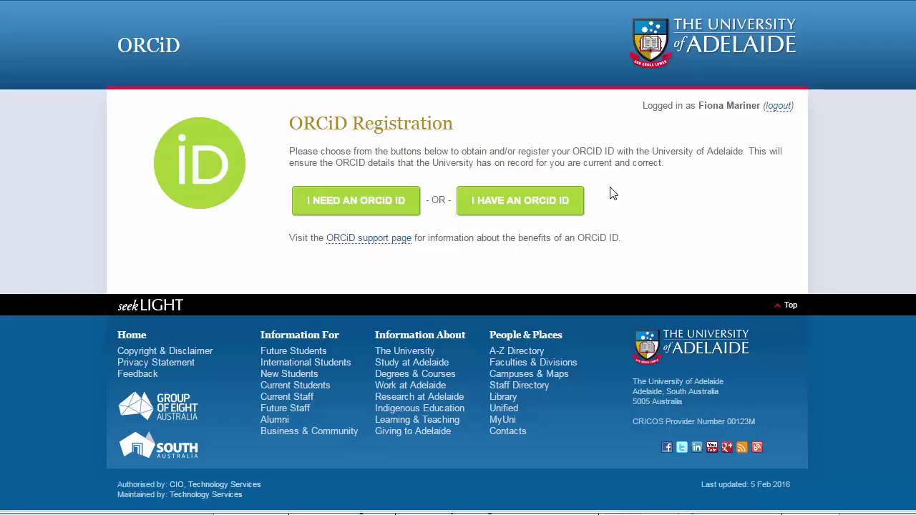
# Choose to register an existing ORCiD ID, sign in with the personal account's email and password, and authorize the University of Adelaide
pyautogui.click(564, 217)
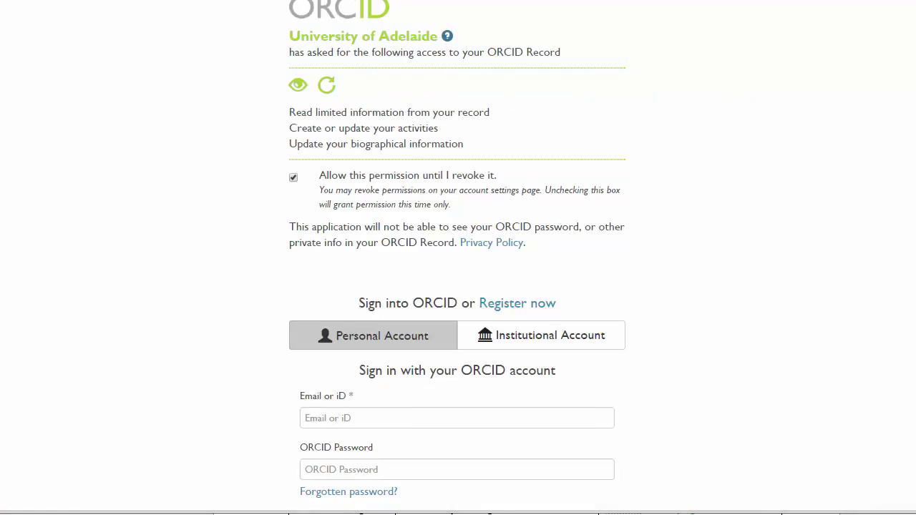
pyautogui.scroll(-4, 458, 256)
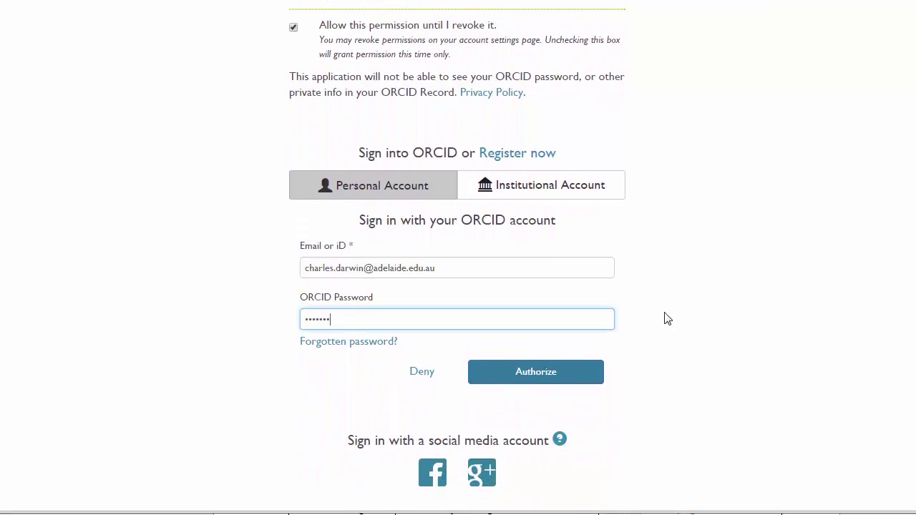
pyautogui.click(598, 379)
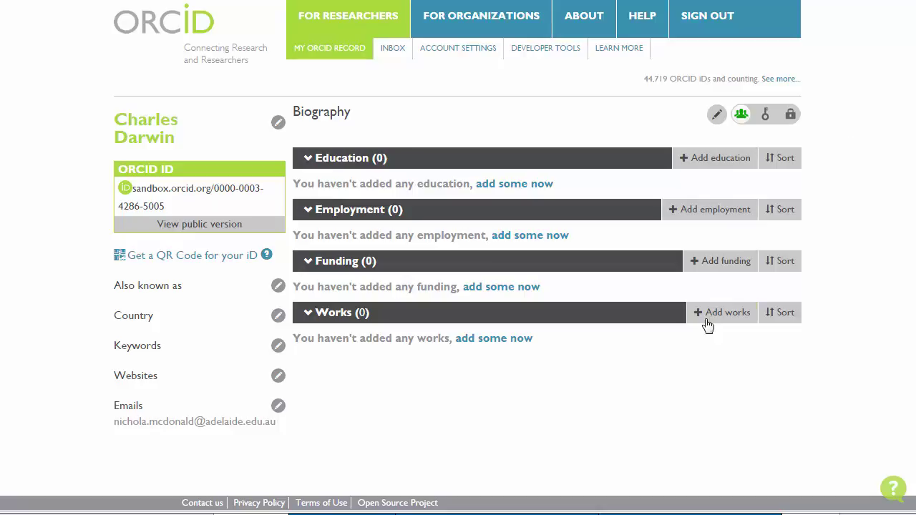
# View the search-and-link wizards available for adding funding to the ORCID record, and hide the list
pyautogui.click(711, 268)
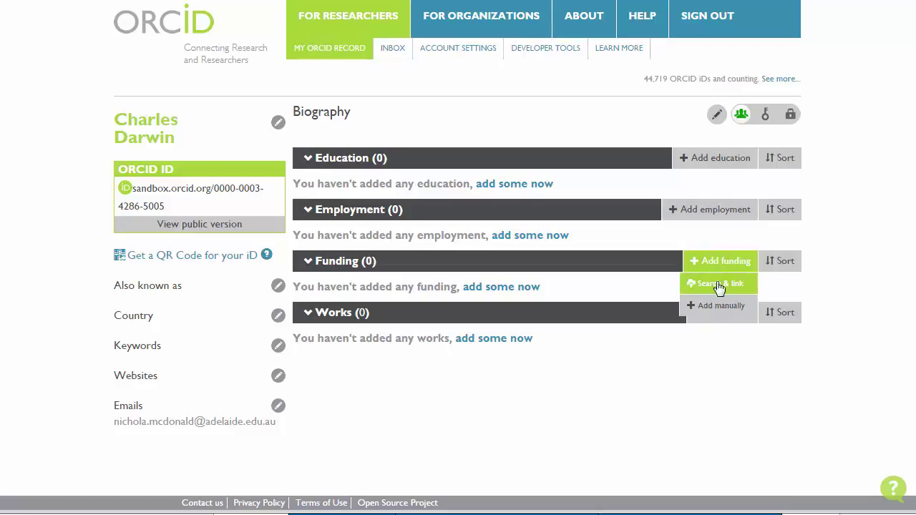
pyautogui.click(720, 285)
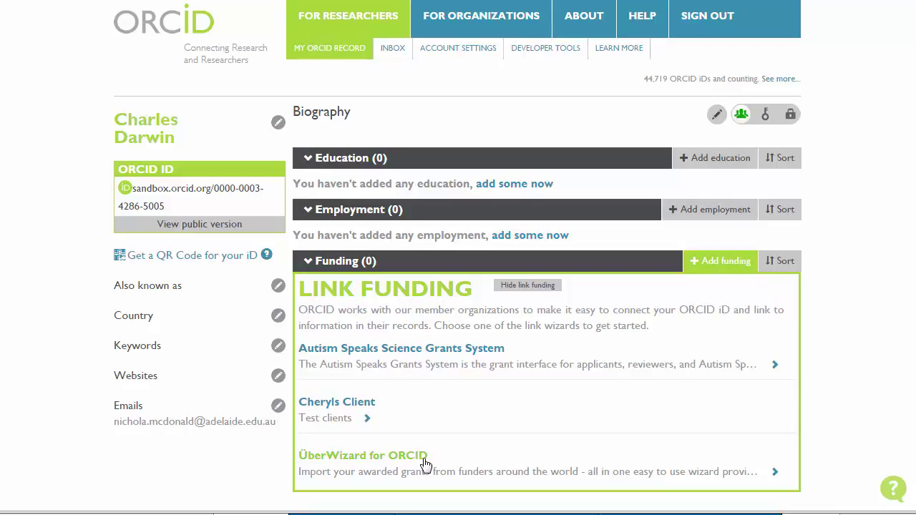
pyautogui.click(544, 286)
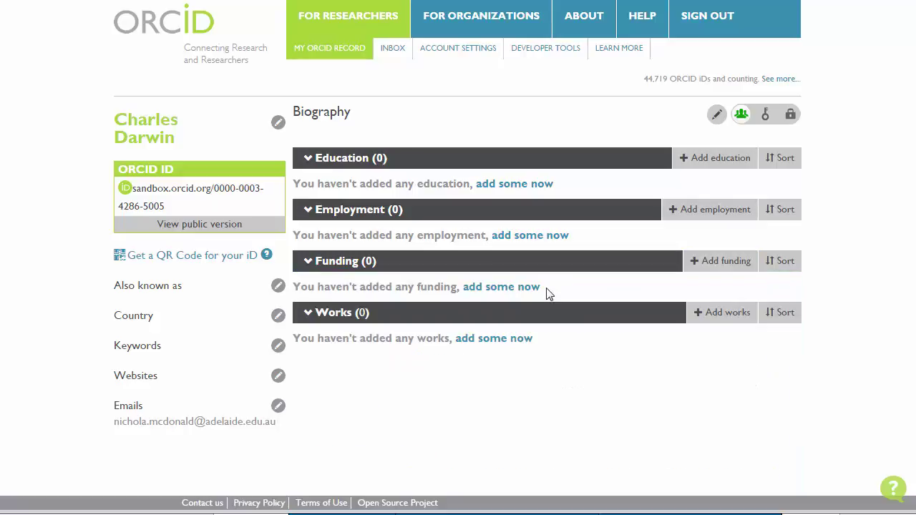
# Show the search-and-link wizards for adding works to the ORCID record and choose Scopus Wizard
pyautogui.moveTo(695, 315)
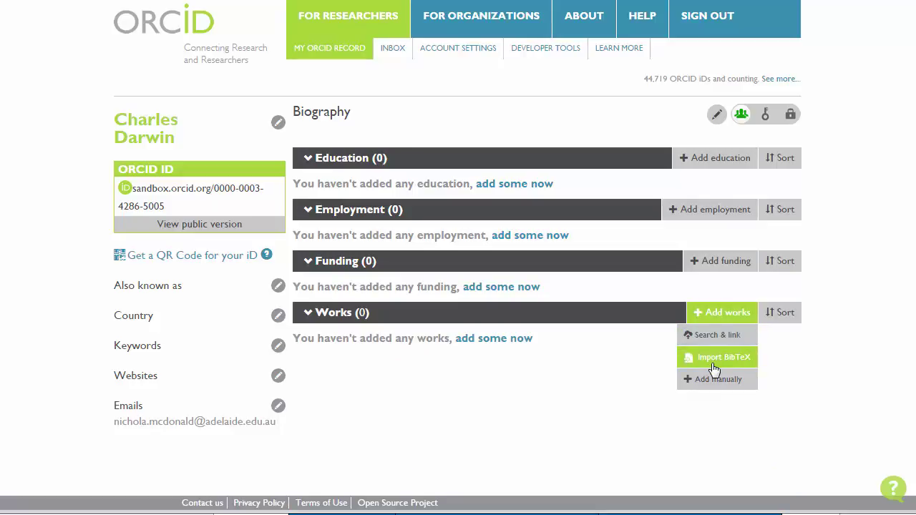
pyautogui.click(716, 335)
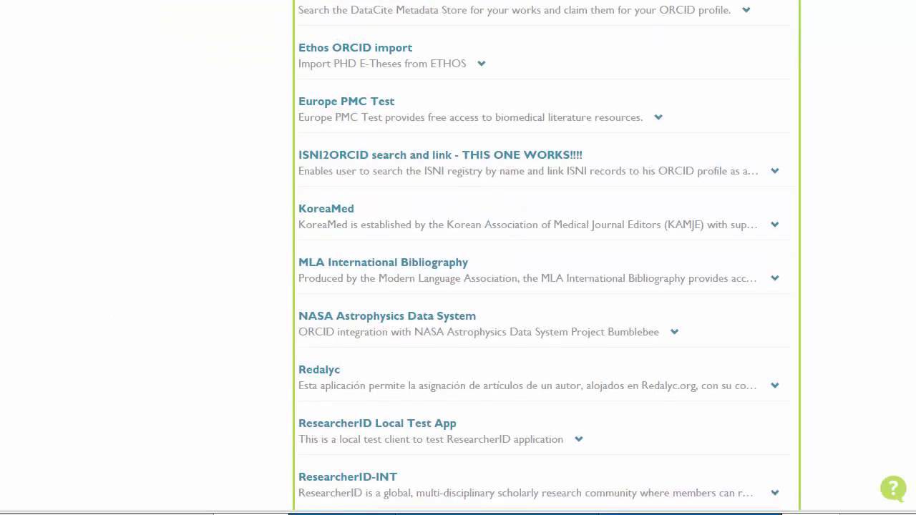
pyautogui.scroll(-3, 539, 257)
pyautogui.scroll(-3, 539, 258)
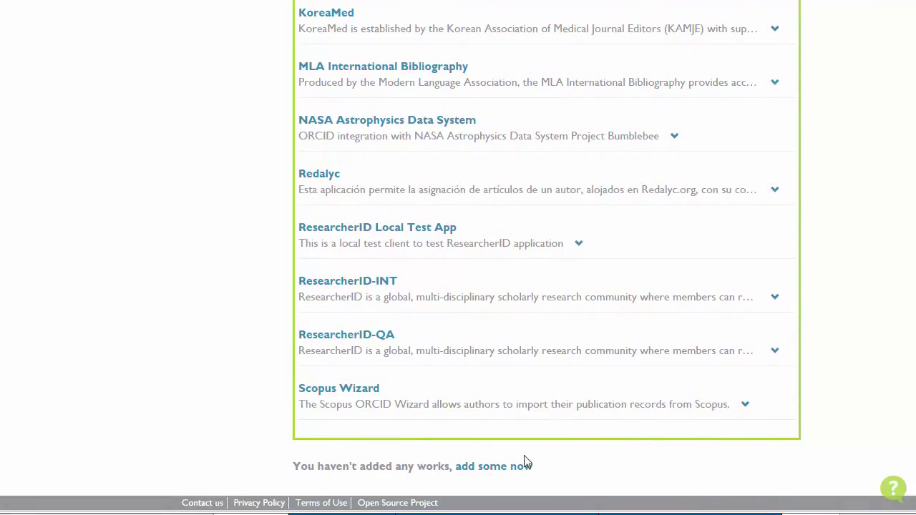
pyautogui.click(369, 392)
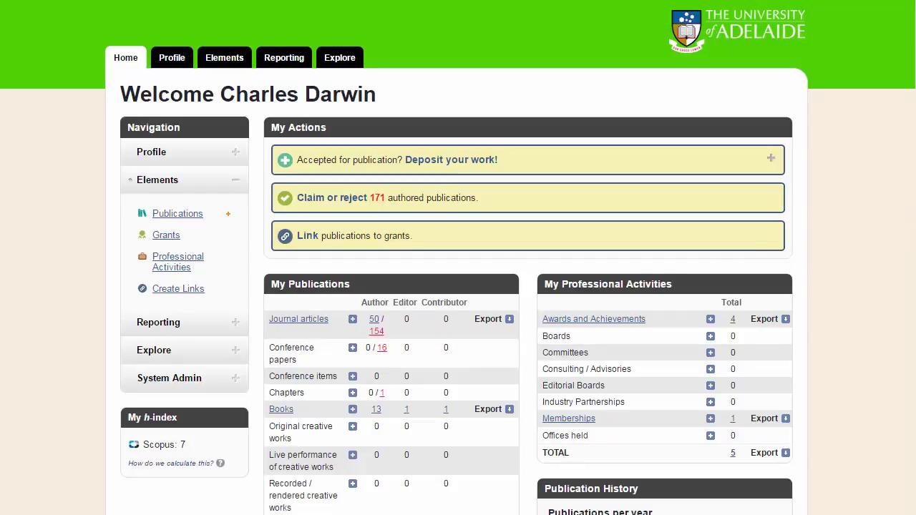
# Switch to the Aurora home page and configure ORCiD as one of the online data sources
pyautogui.scroll(-5, 458, 258)
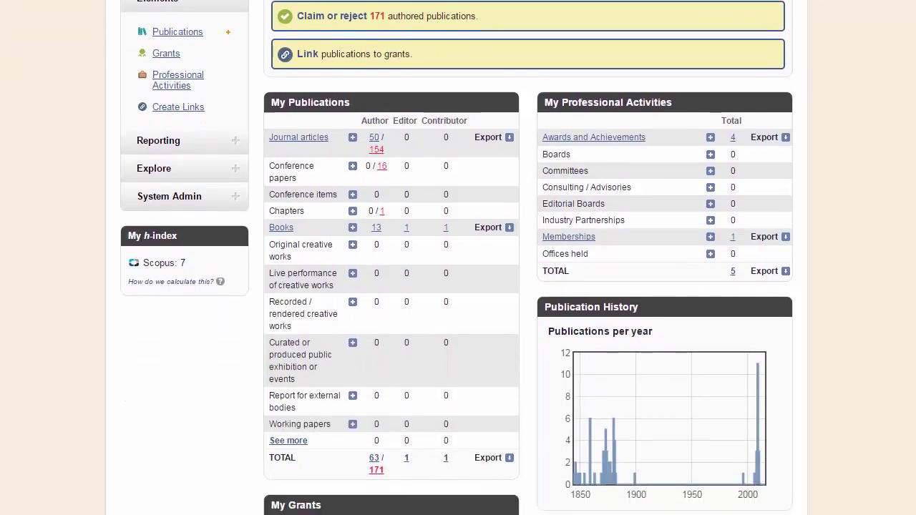
pyautogui.scroll(-3, 458, 258)
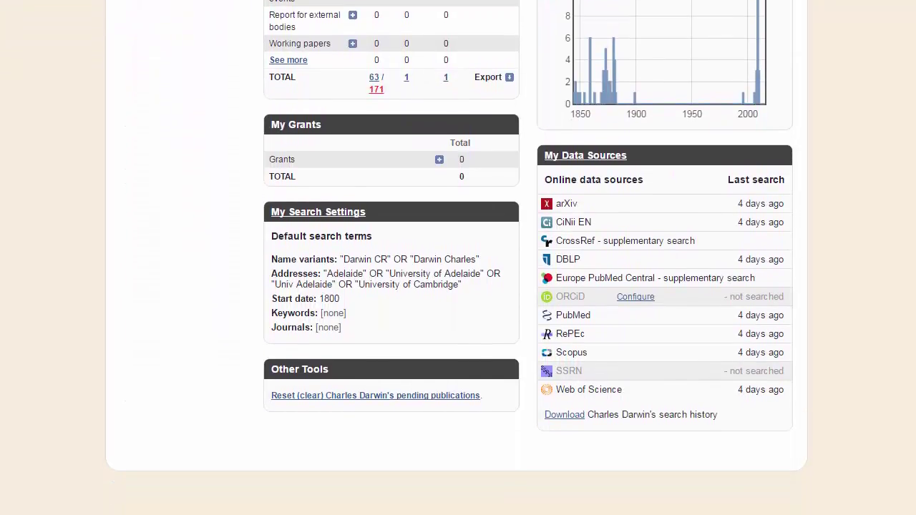
pyautogui.click(637, 302)
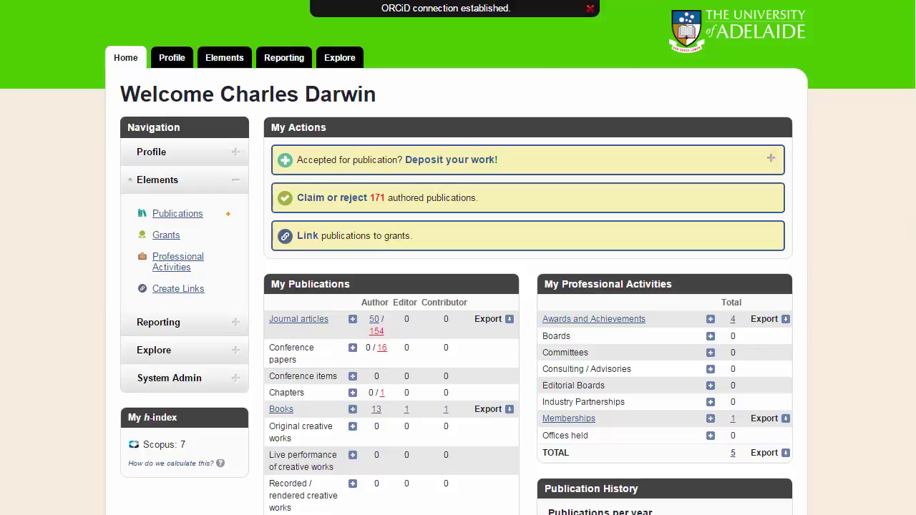
pyautogui.scroll(-7, 458, 258)
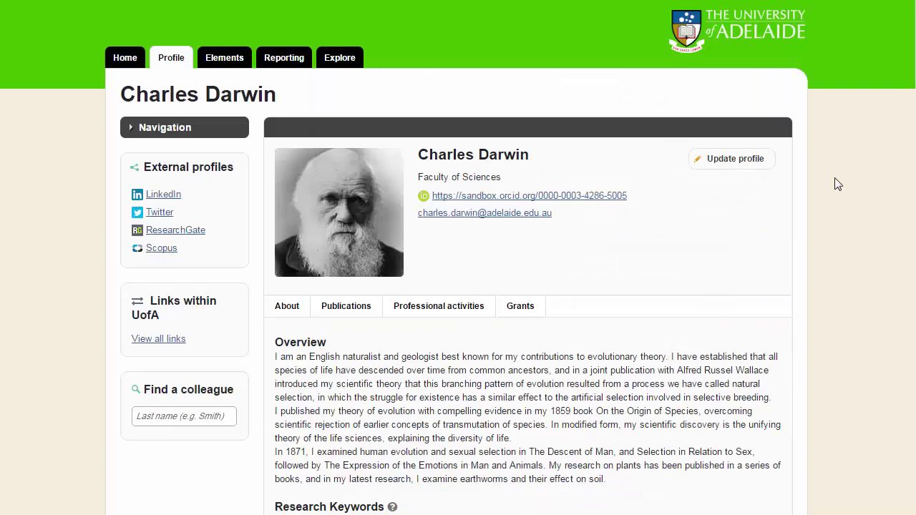
# Open the researcher profile for updating and go to its web addresses
pyautogui.click(746, 171)
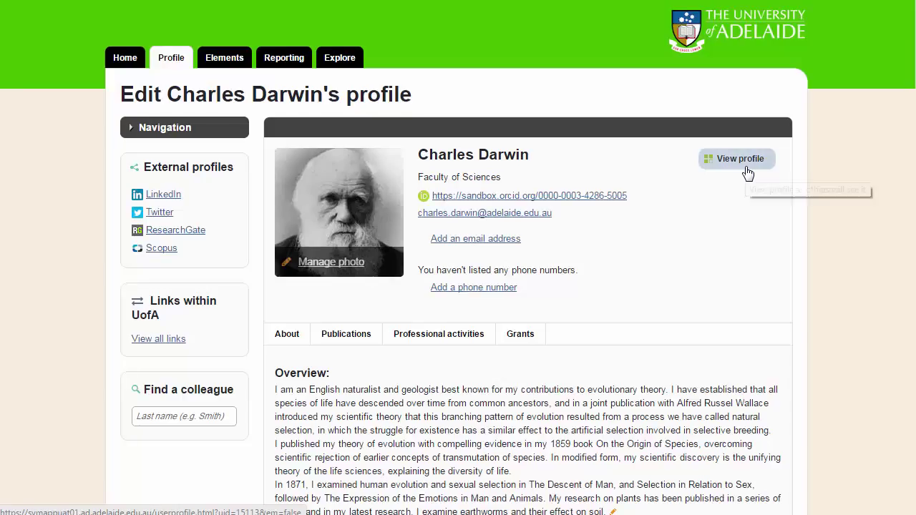
pyautogui.scroll(-9, 528, 286)
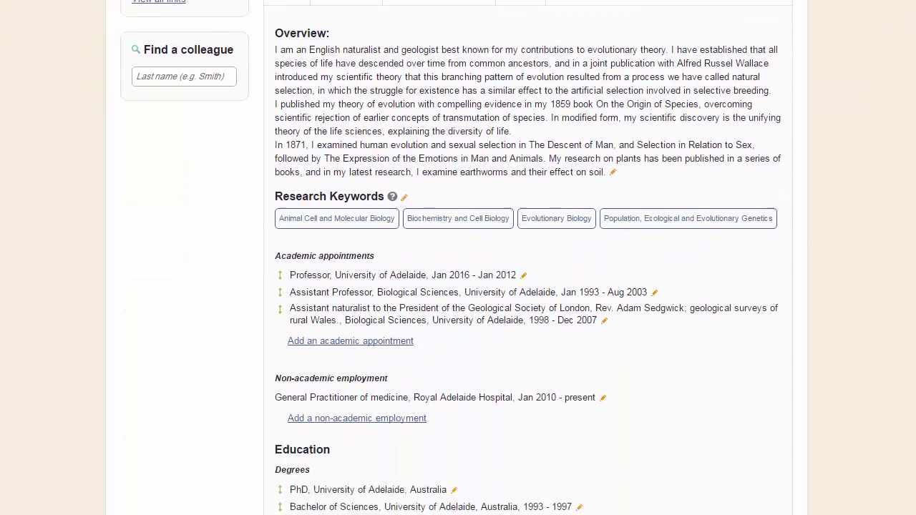
pyautogui.scroll(-2, 529, 286)
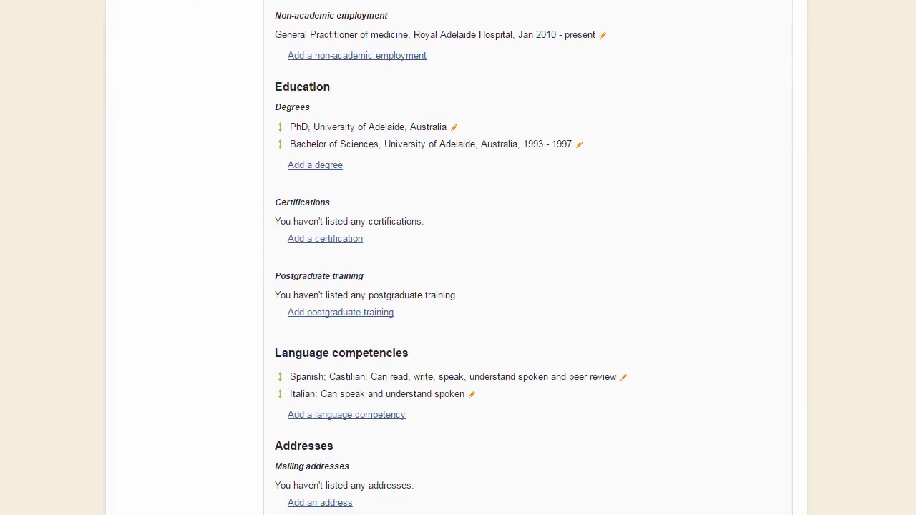
pyautogui.scroll(-4, 461, 436)
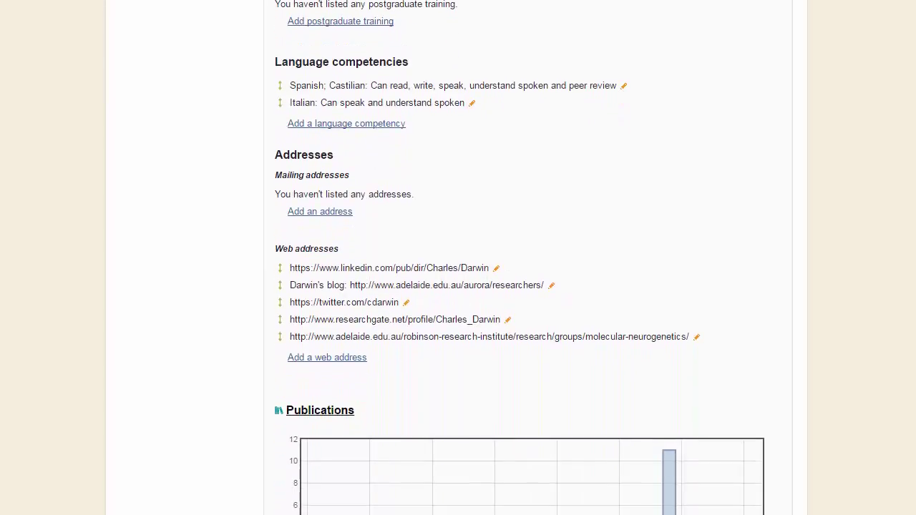
# Add a web address of type Other with the label ORCiD, paste the ORCID record URL, and save it
pyautogui.click(350, 359)
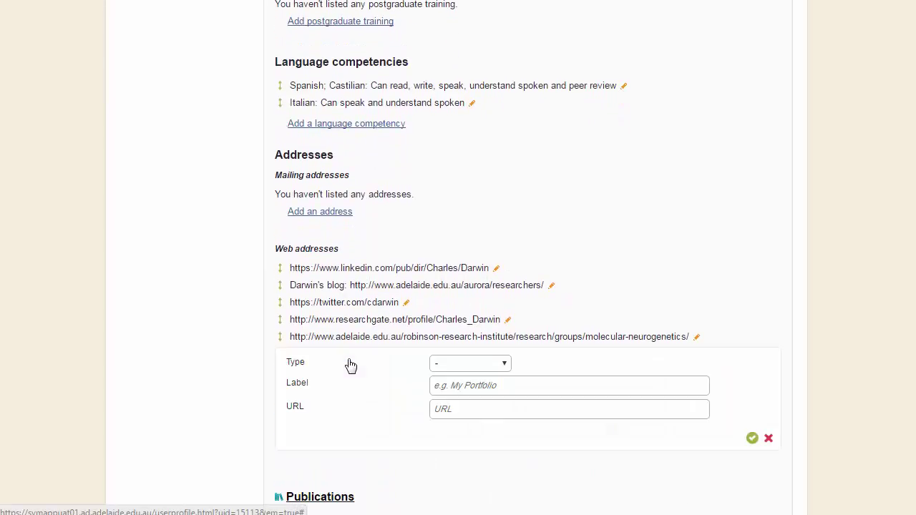
pyautogui.click(506, 367)
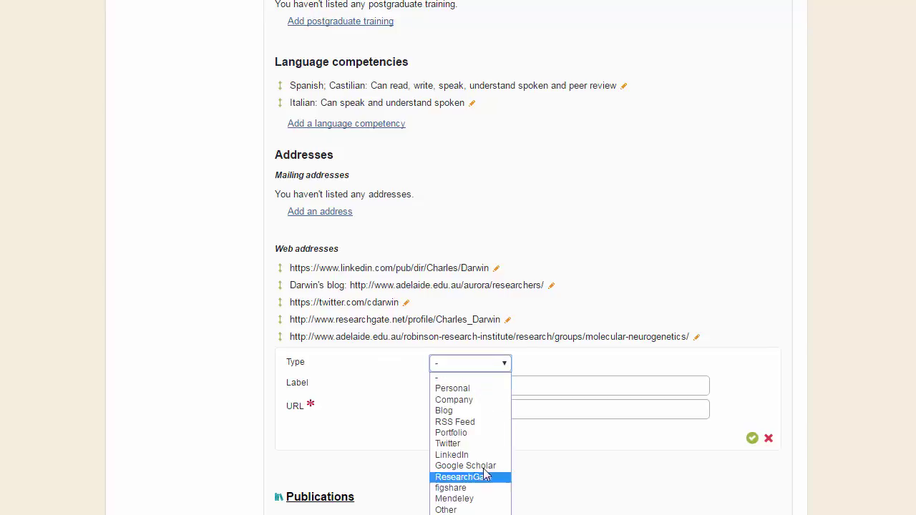
pyautogui.click(484, 509)
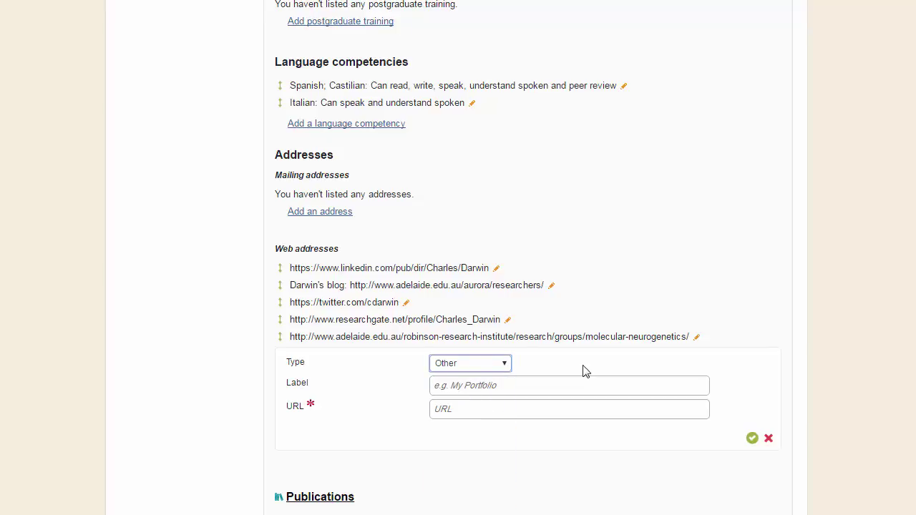
pyautogui.click(516, 389)
pyautogui.write('ORCiD')
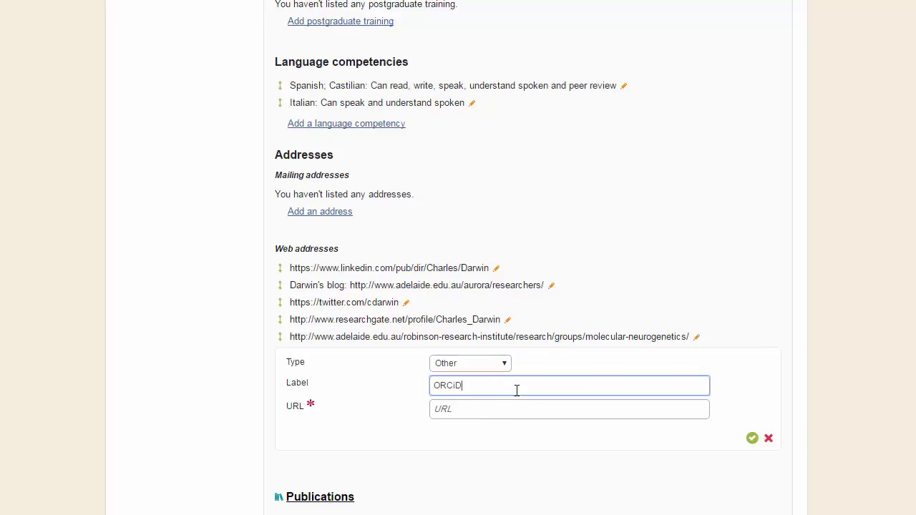
pyautogui.click(491, 408)
pyautogui.hotkey('ctrl', 'v')
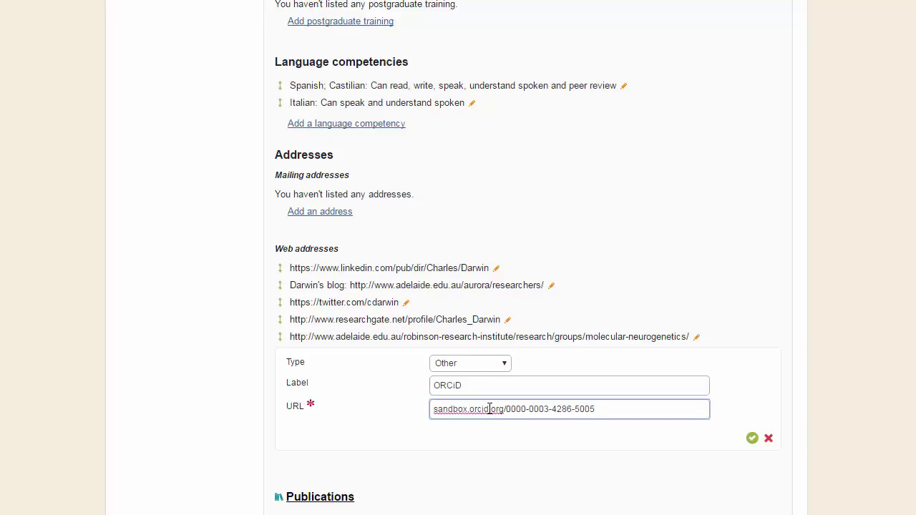
pyautogui.click(752, 438)
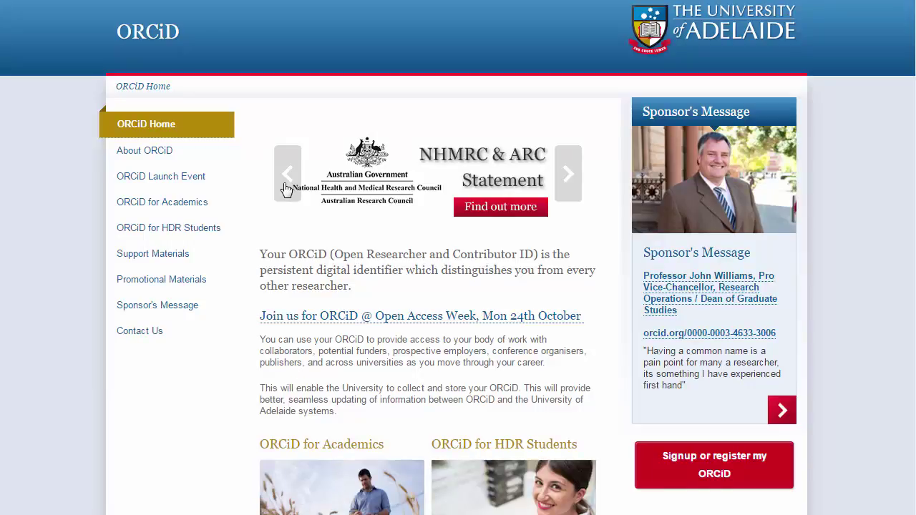
# From the university's ORCiD home page, open the information on publishers requiring an ORCiD and review the open letter and signatory list
pyautogui.click(286, 190)
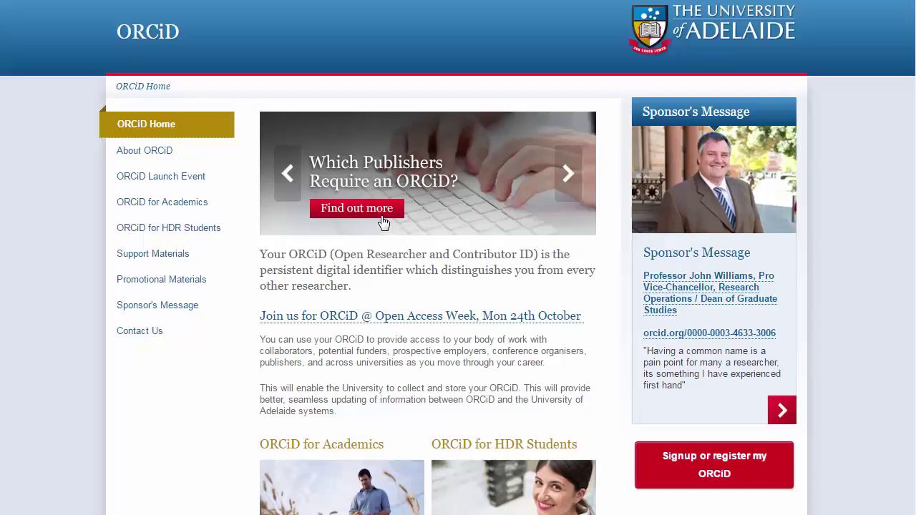
pyautogui.click(380, 216)
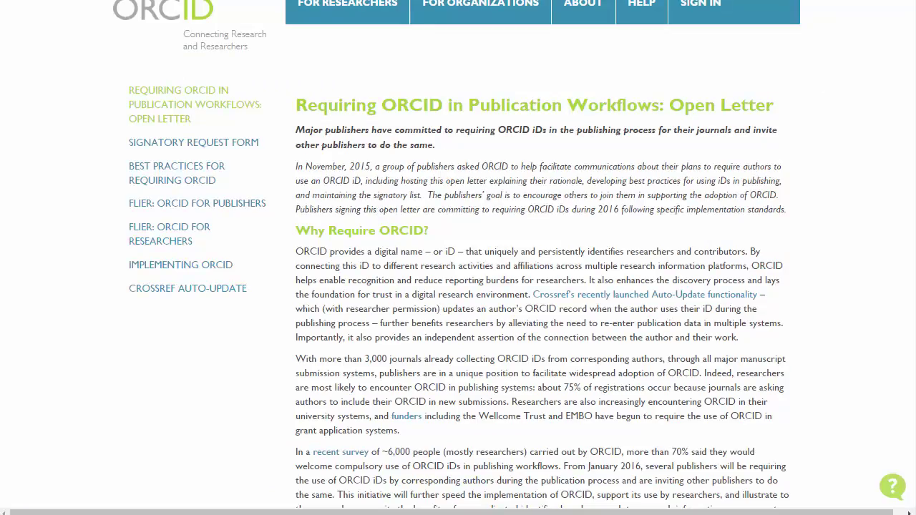
pyautogui.scroll(-10, 904, 265)
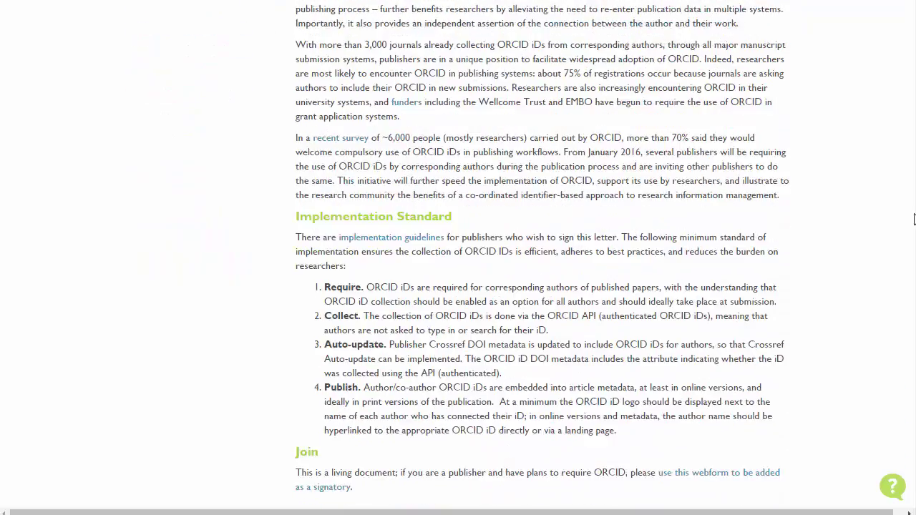
pyautogui.scroll(-3, 897, 312)
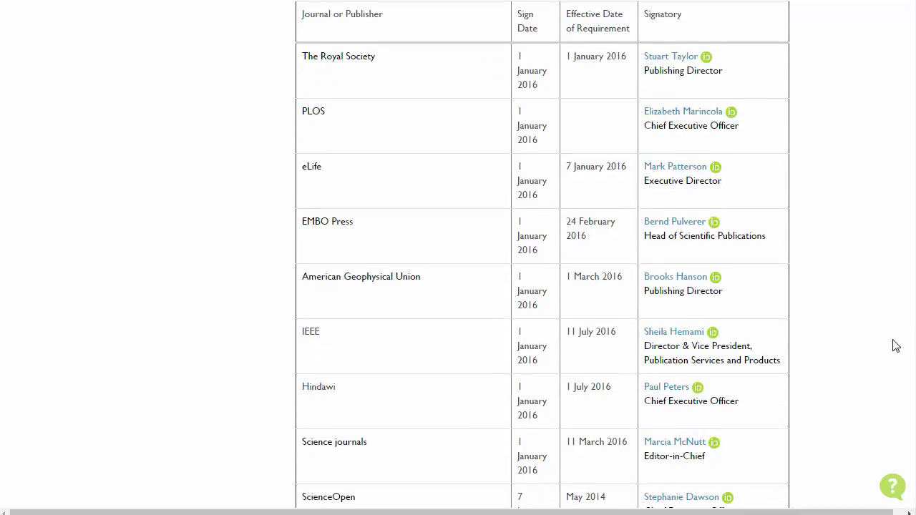
pyautogui.scroll(-5, 895, 360)
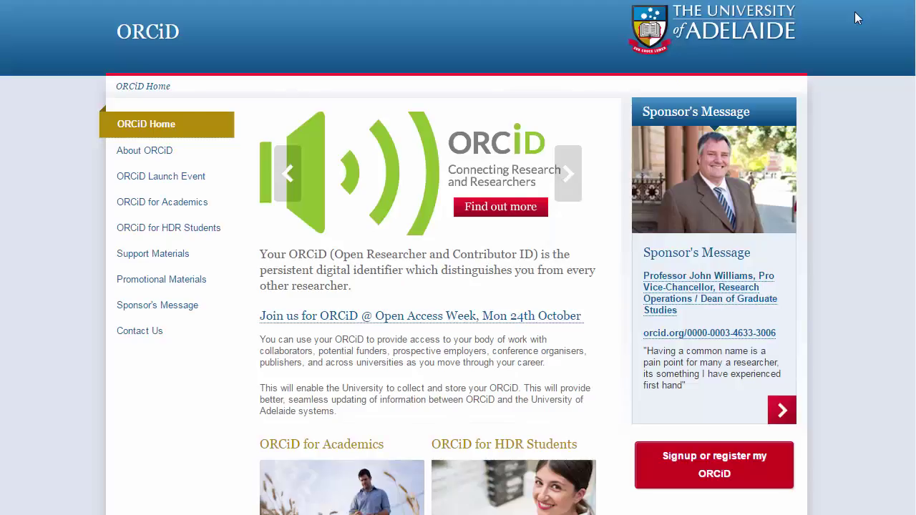
# Open the ORCiD for Academics page from the university's ORCiD home page
pyautogui.scroll(-3, 895, 308)
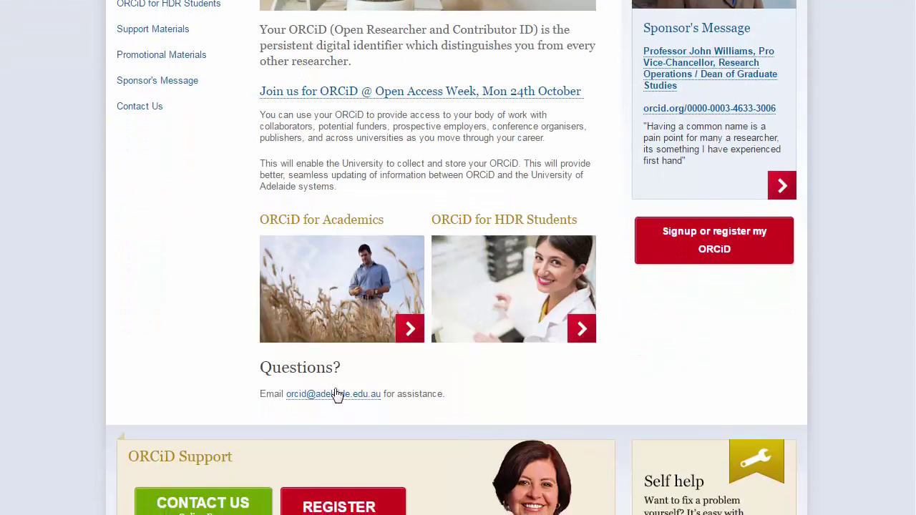
pyautogui.click(335, 327)
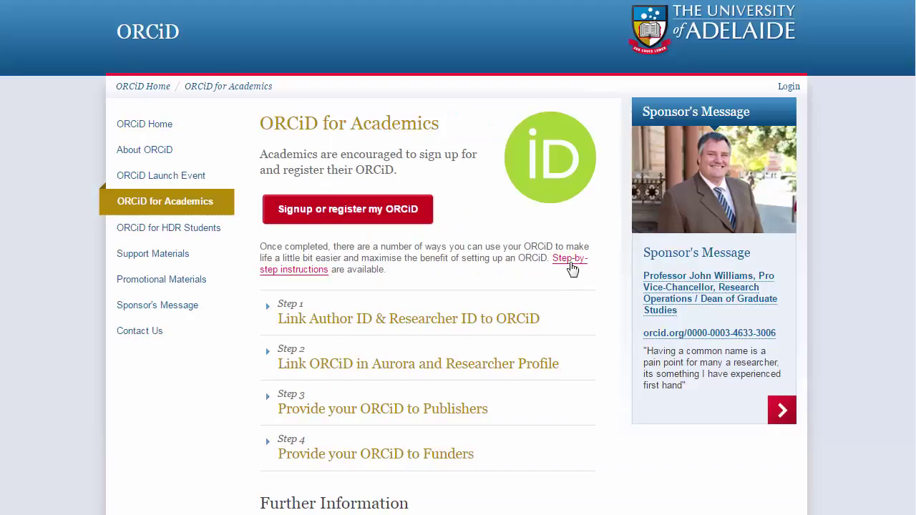